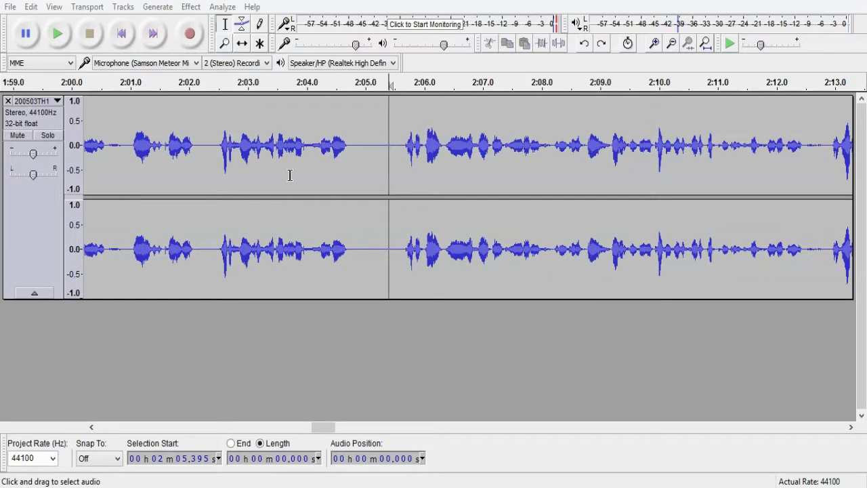
Step: Select the entire 6 min 55 s stereo voice track with Ctrl+A
key(ctrl+a)
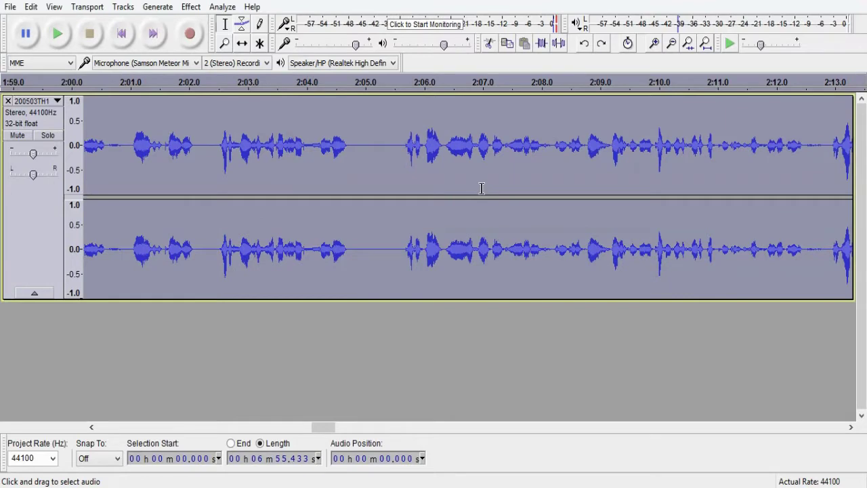
Step: Apply the Leveler effect to the whole track at Moderate with a -70 dB noise threshold
click(192, 8)
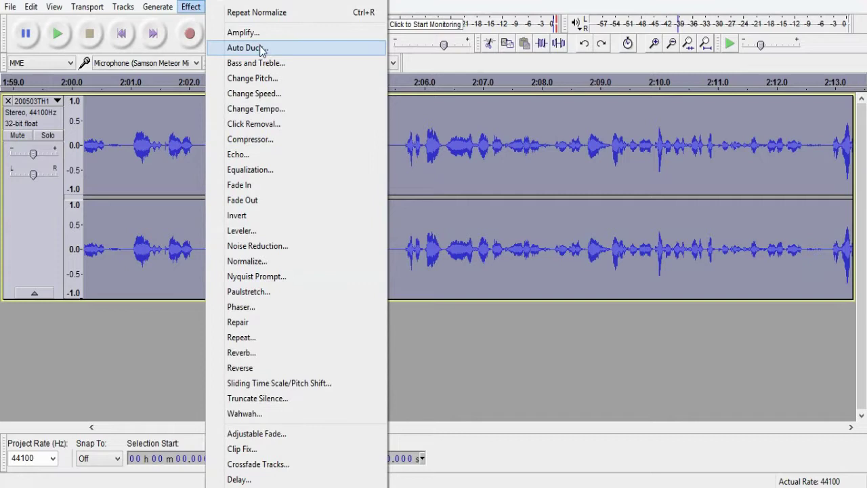
click(294, 232)
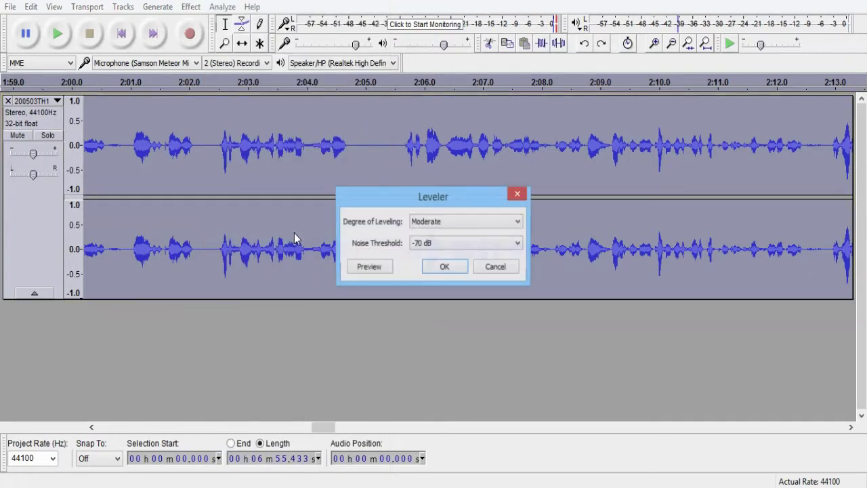
click(445, 268)
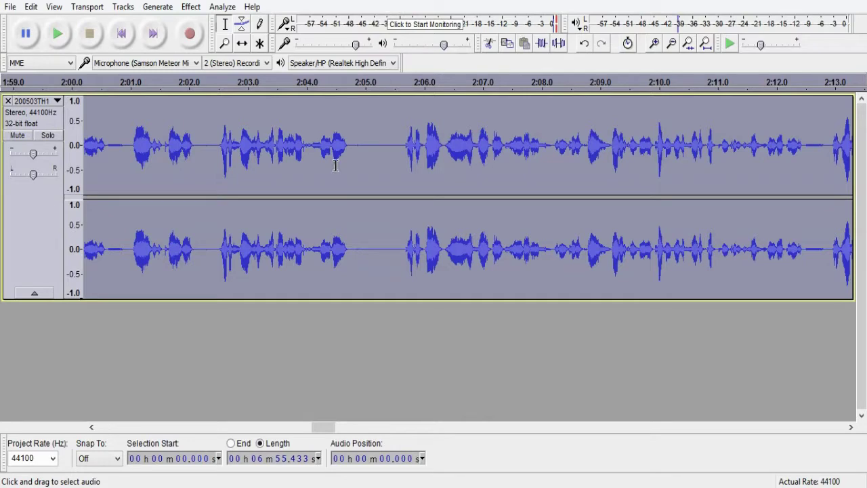
Step: Compress the whole track at 2:1 ratio, -23 dB threshold, with make-up gain to 0 dB
click(190, 7)
click(256, 142)
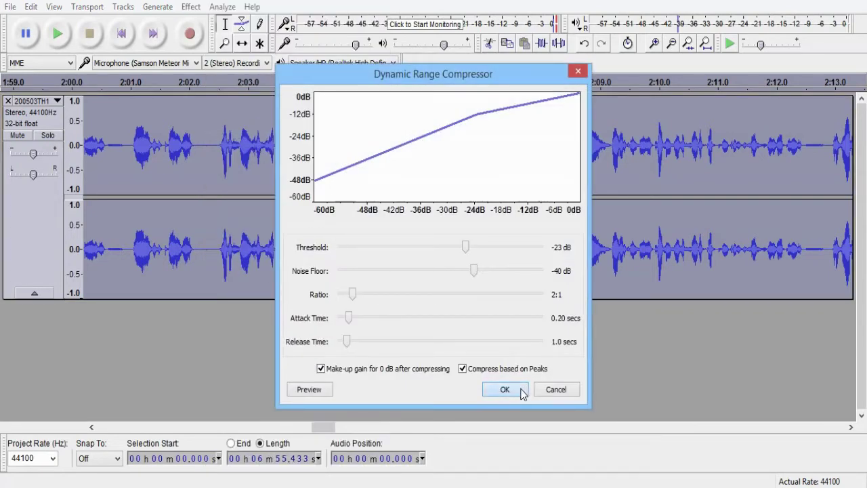
click(507, 390)
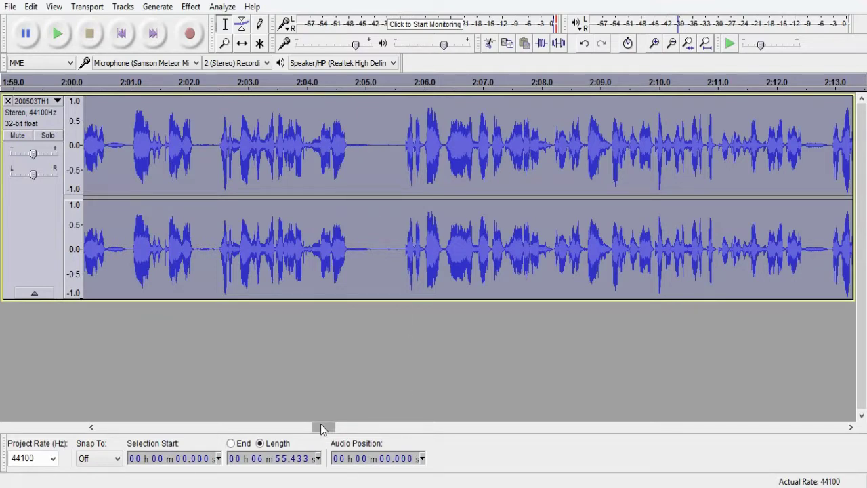
Step: Select the silent tail from about 6:51.9 to 6:54.4 at the recording's end
drag(321, 425, 830, 428)
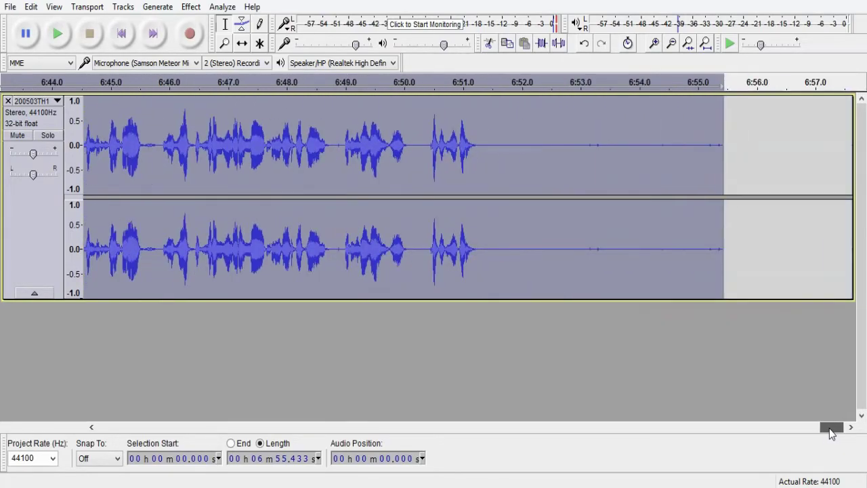
click(541, 170)
drag(514, 149, 656, 163)
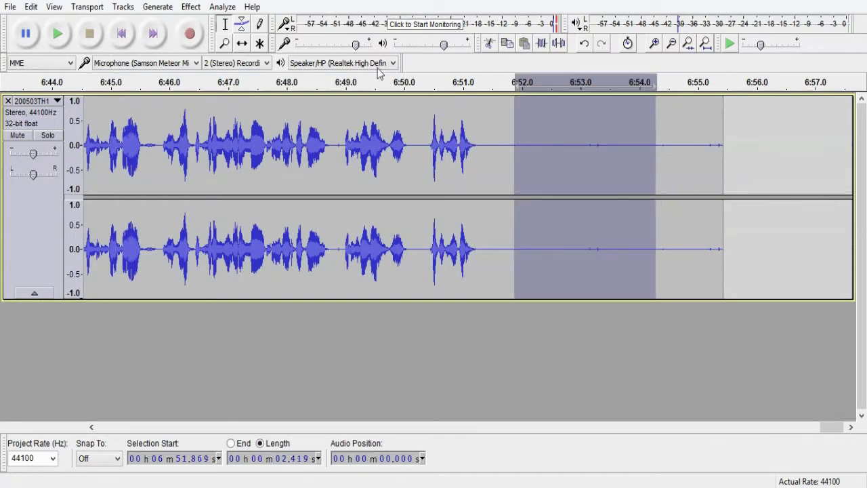
click(191, 8)
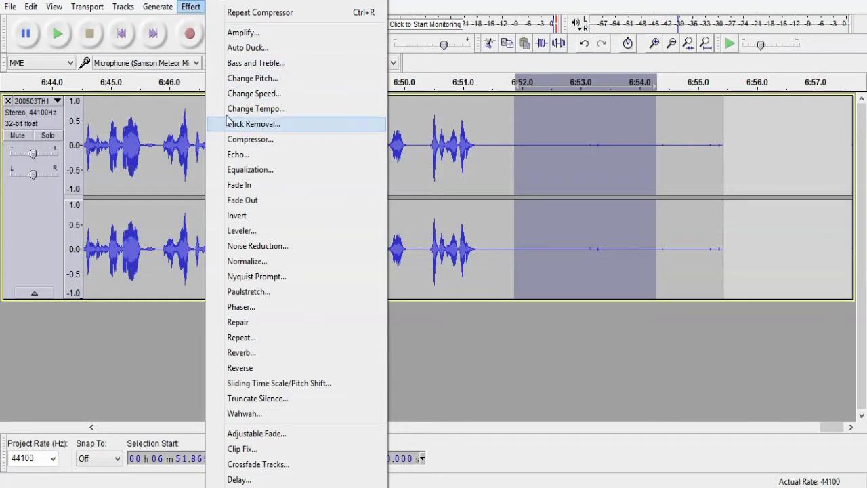
Step: Capture the silent tail as the noise profile, then apply 12 dB Noise Reduction to the whole recording
click(277, 247)
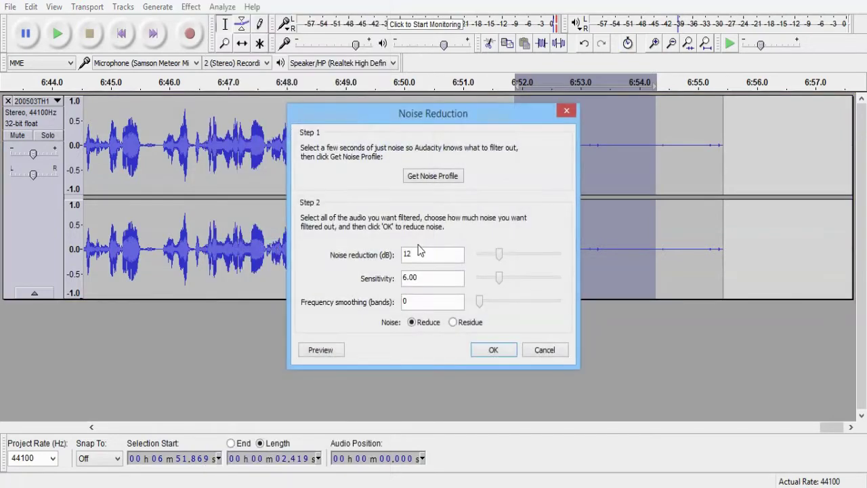
click(432, 177)
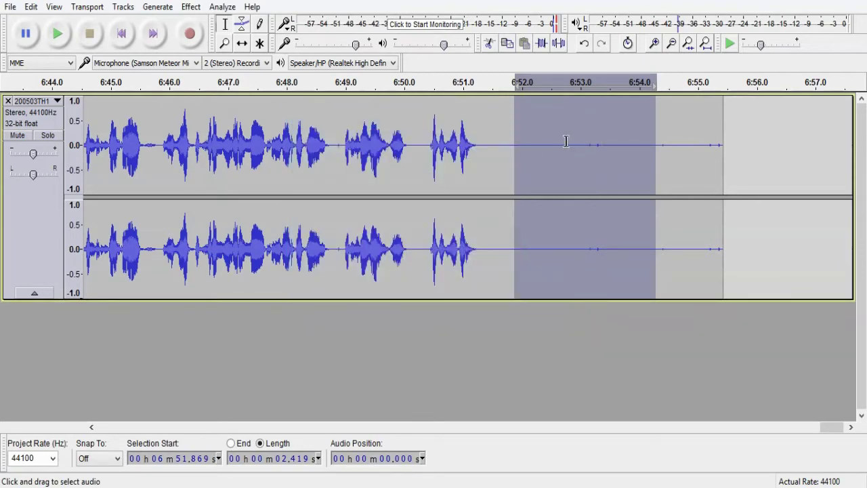
key(ctrl+a)
click(191, 6)
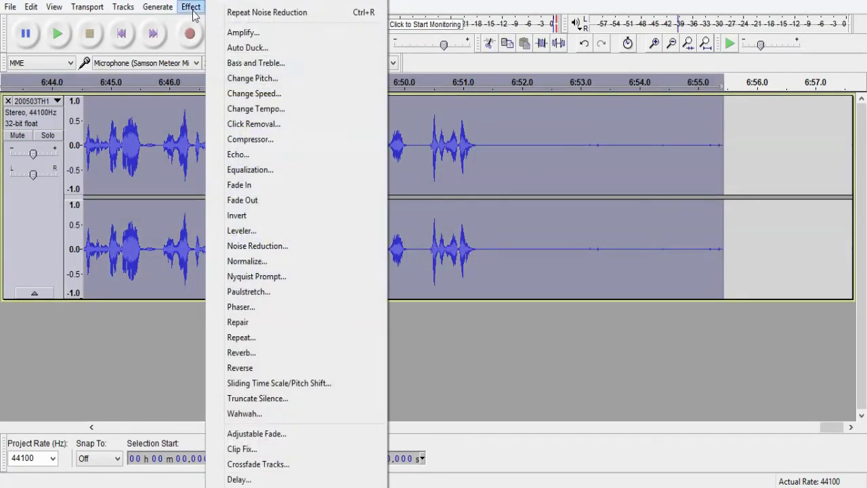
click(288, 246)
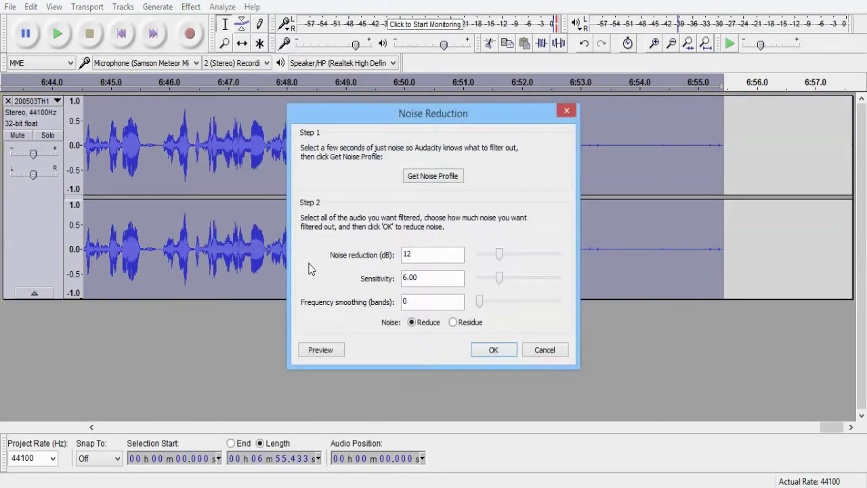
click(494, 349)
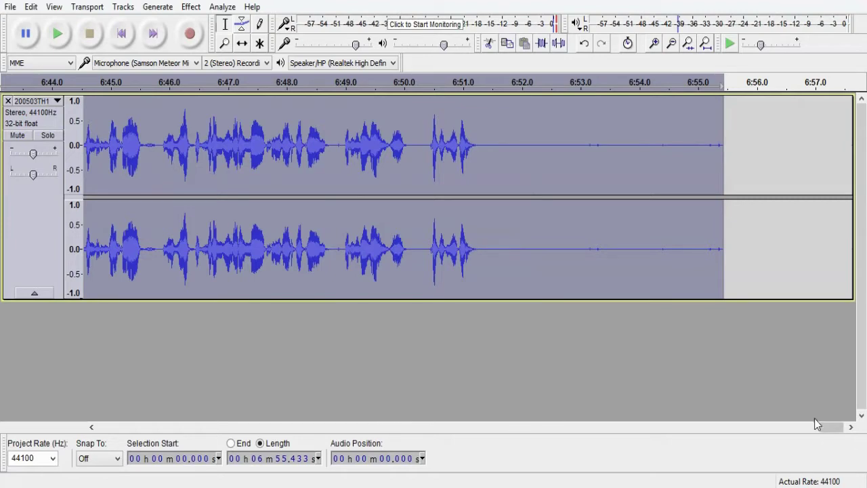
Step: Drop the whole-track selection and preview the short breath around 2:00.6–2:01.0
mouse_move(827, 429)
mouse_down()
mouse_move(255, 438)
mouse_move(318, 429)
mouse_up()
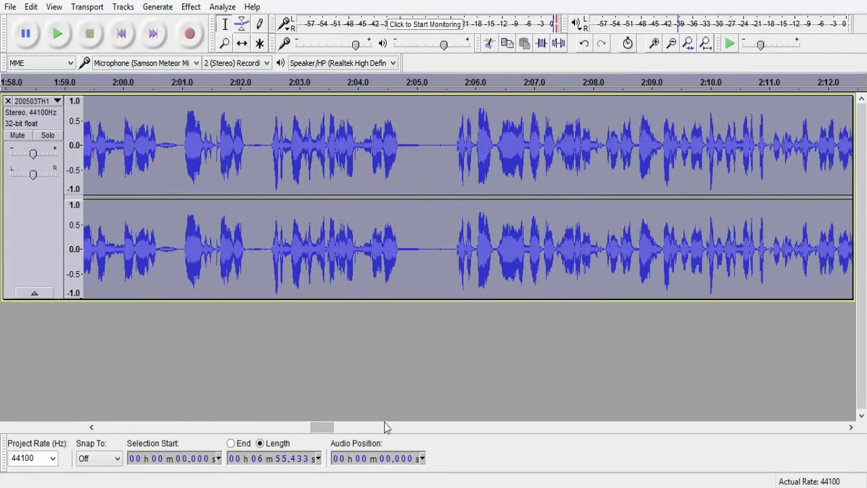
click(852, 427)
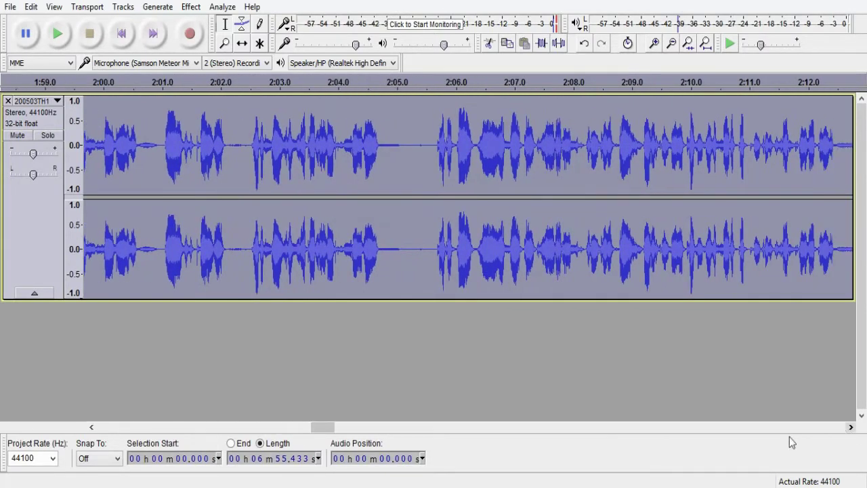
click(851, 427)
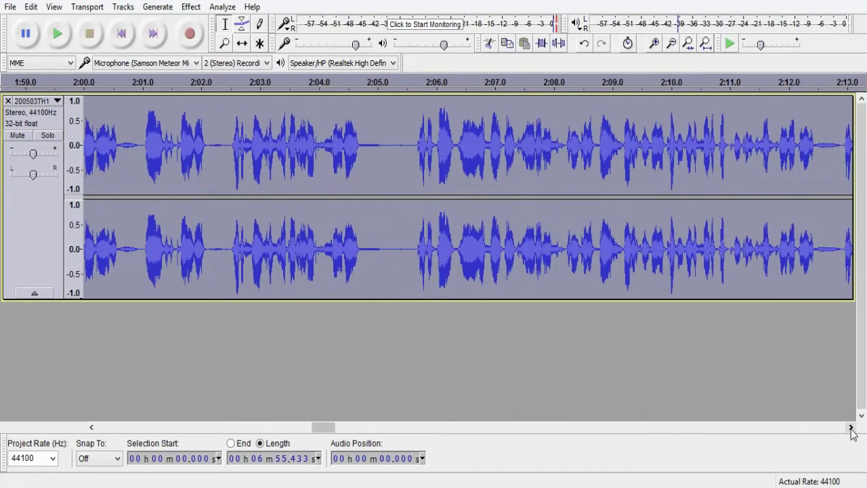
click(470, 187)
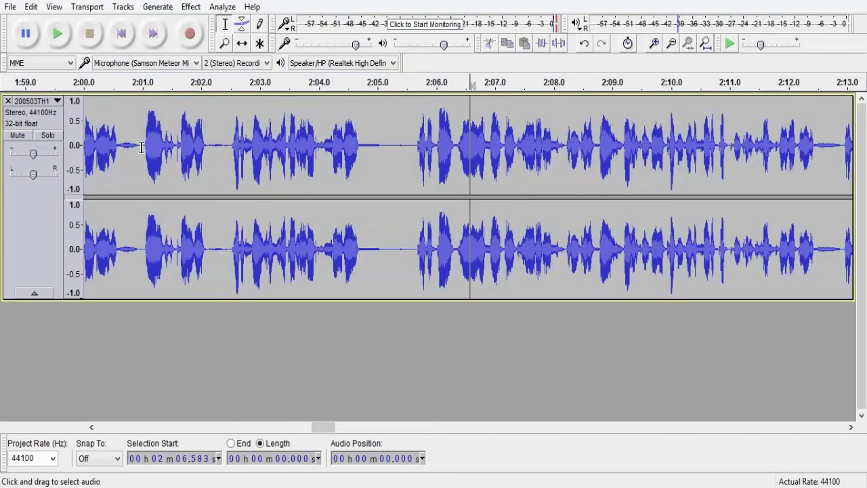
drag(141, 147, 117, 148)
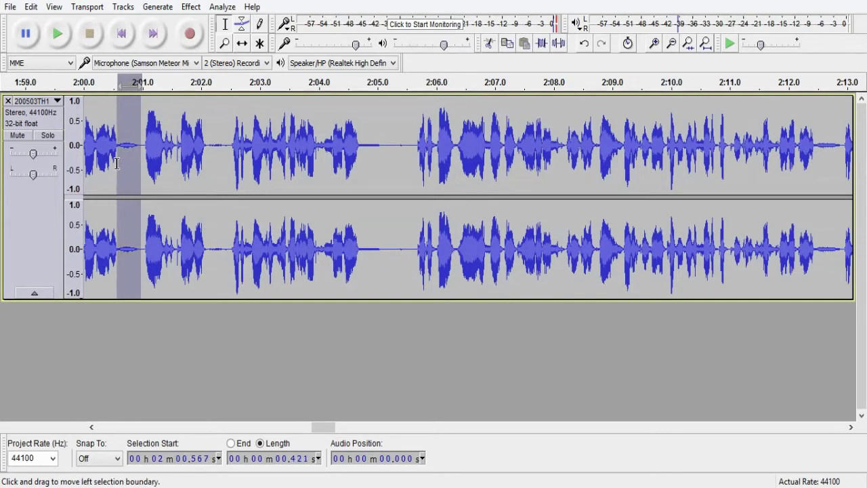
click(54, 35)
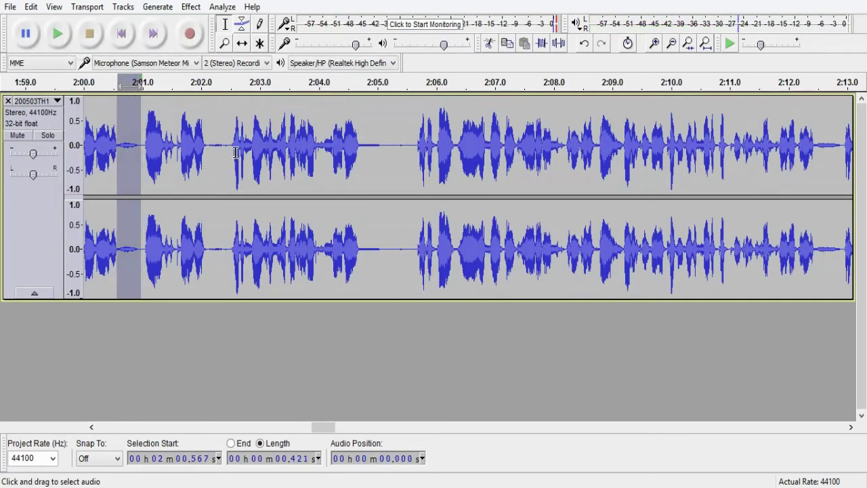
Step: Audition the gaps near 2:02.1, 2:04.7 and 2:12.4, then select the breath just after 2:00.6
drag(231, 153, 206, 155)
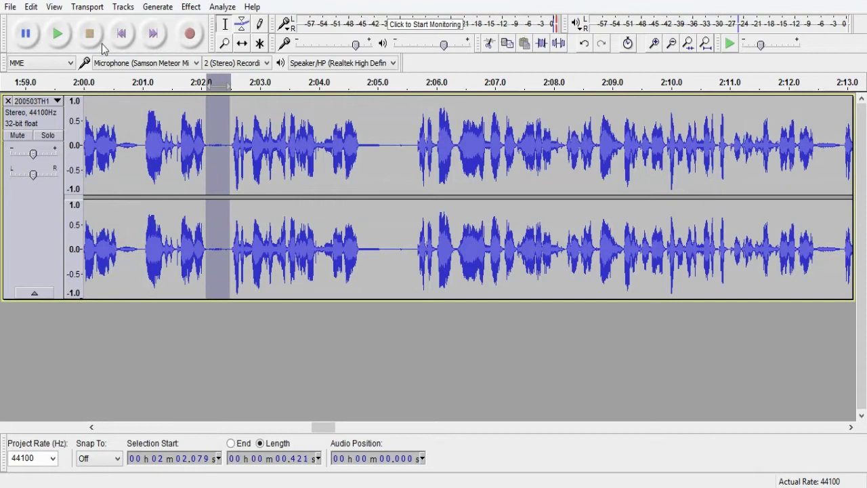
click(58, 34)
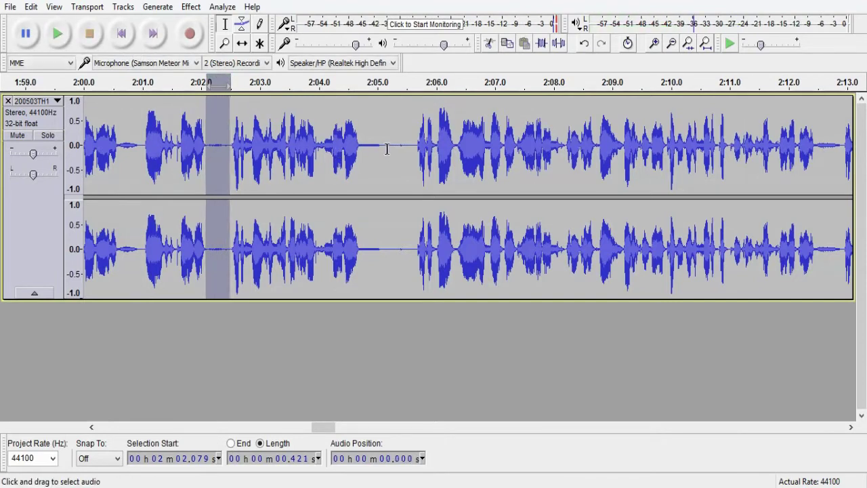
drag(387, 149, 359, 152)
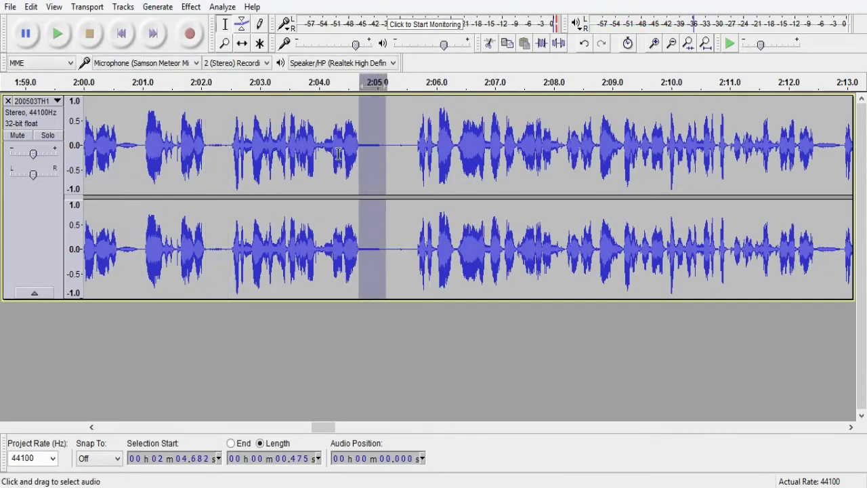
click(57, 33)
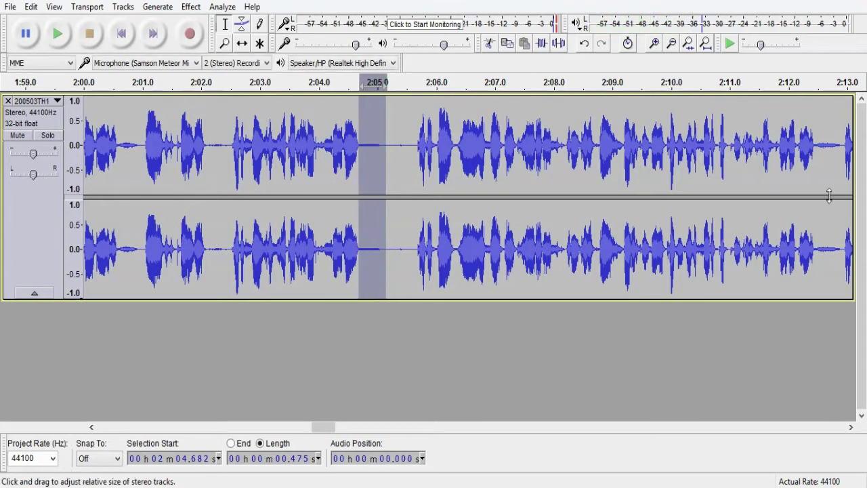
drag(841, 145, 815, 146)
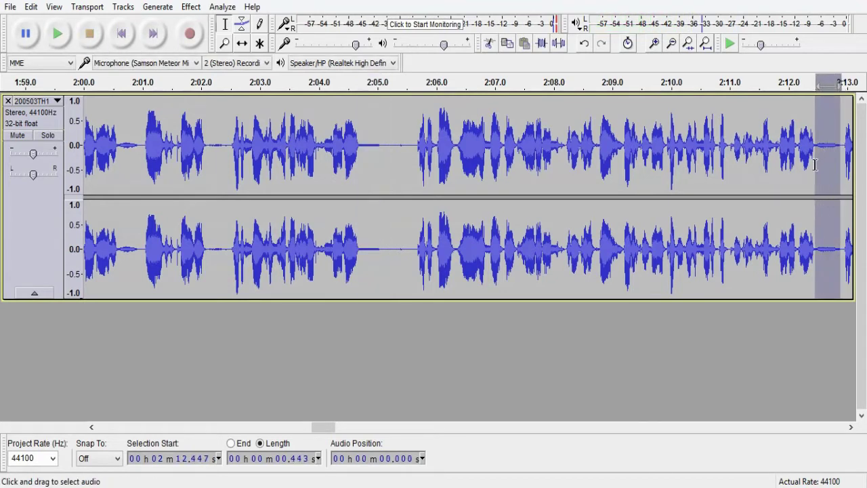
click(57, 42)
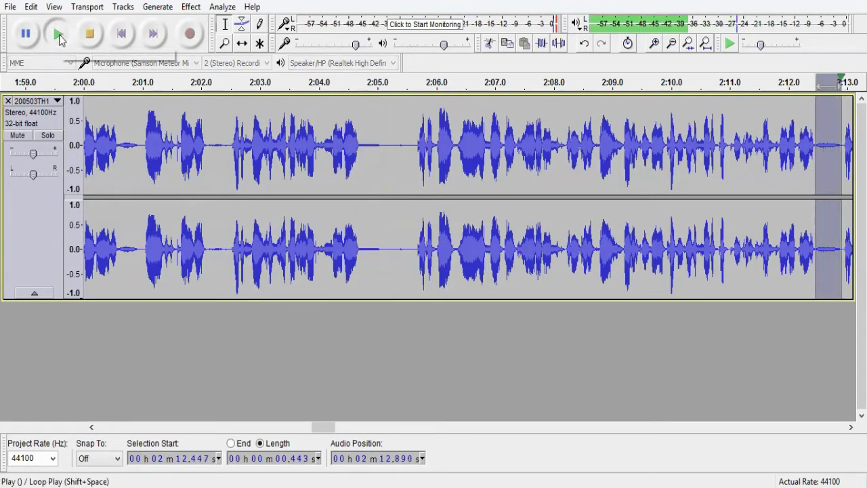
click(256, 169)
drag(140, 156, 118, 163)
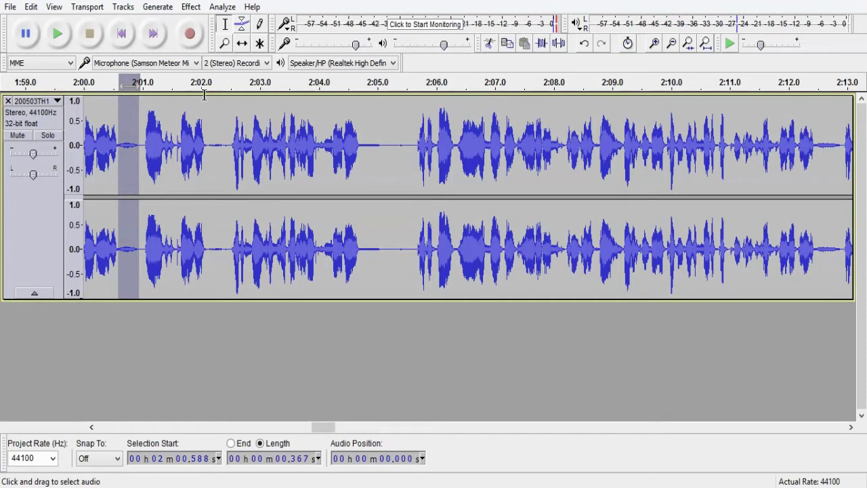
Step: Capture the selected breath as the Noise Reduction profile
click(192, 7)
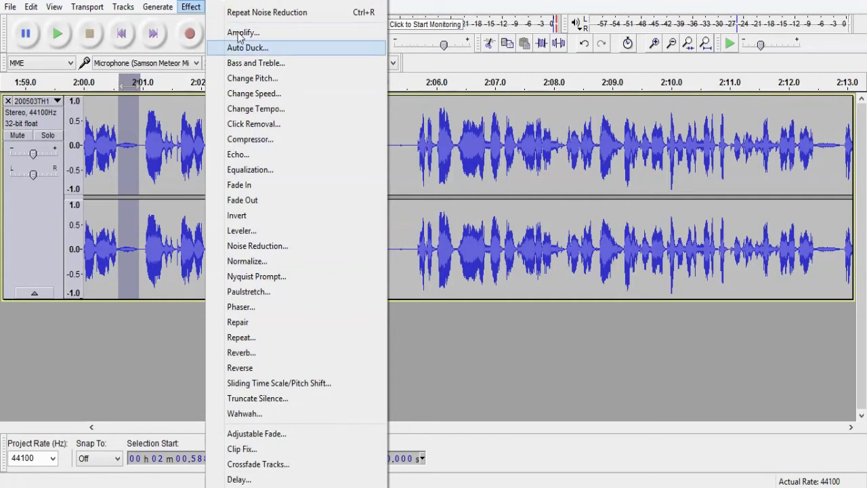
click(269, 248)
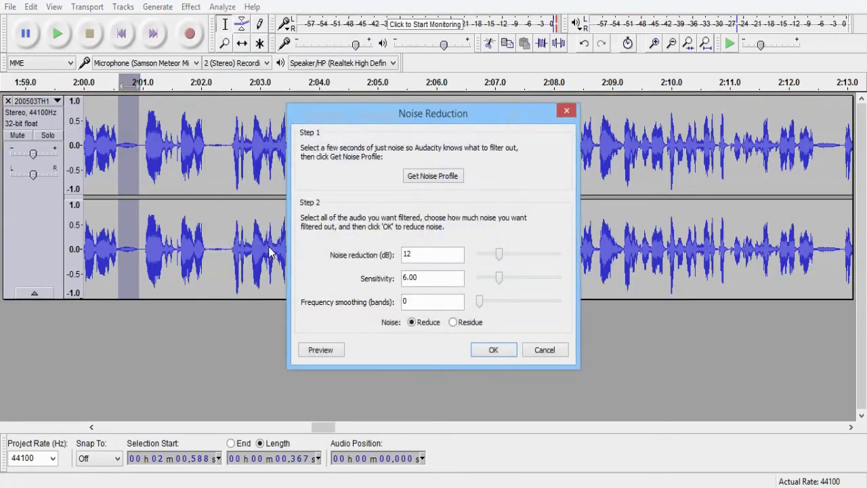
click(433, 176)
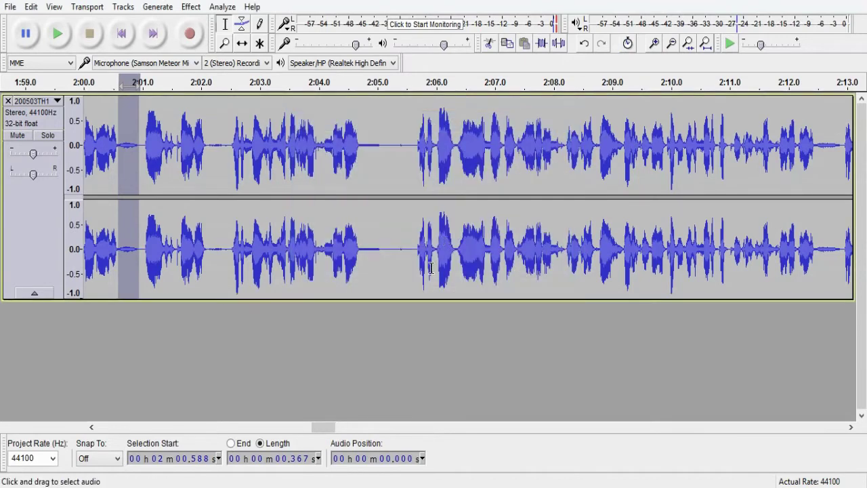
click(267, 155)
Step: Apply Noise Reduction at 12 dB and 6.00 sensitivity to the whole recording
key(ctrl+a)
click(192, 7)
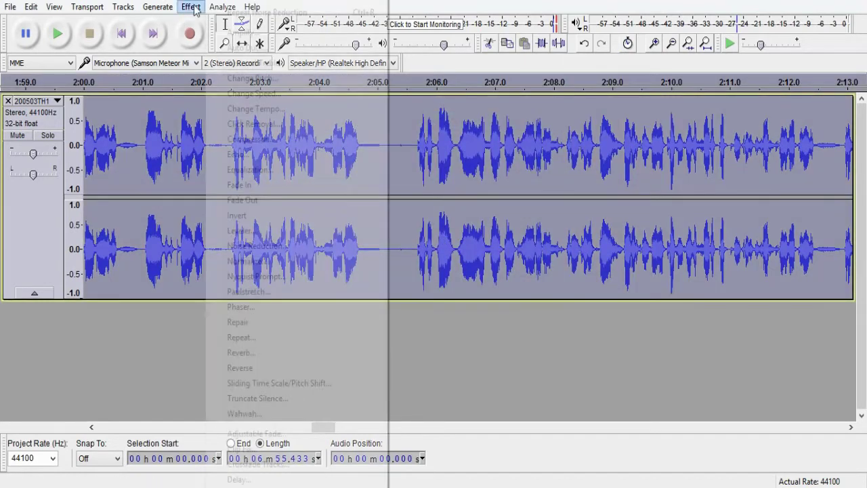
click(257, 246)
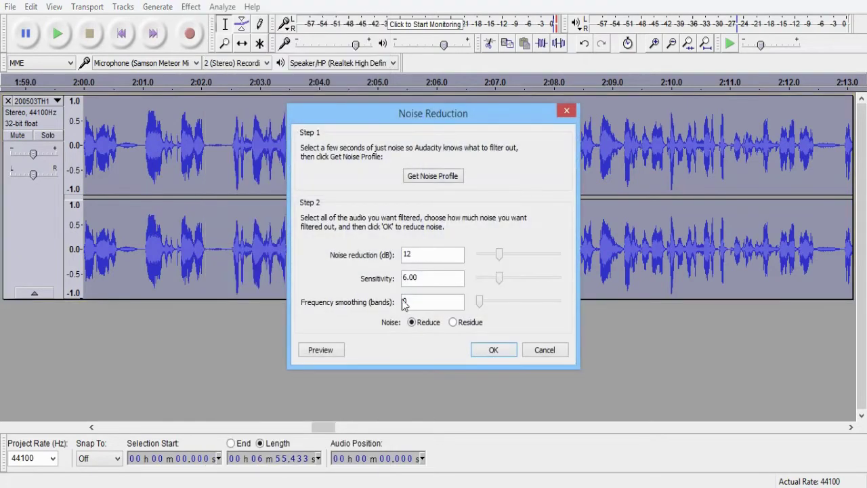
click(496, 352)
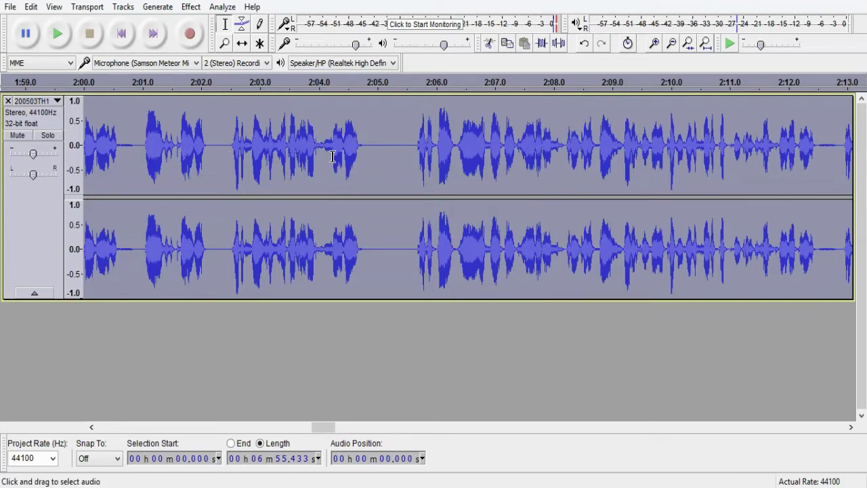
Step: Select the breath around 2:00.6 again and capture it as a fresh noise profile
click(135, 146)
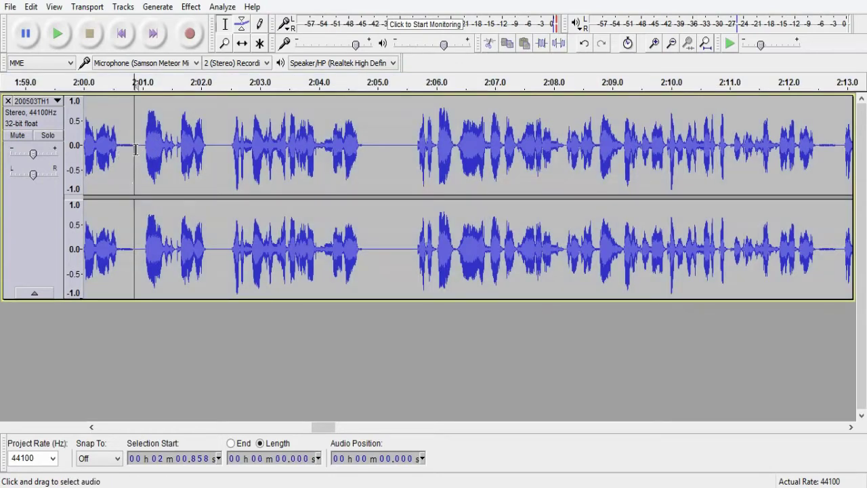
click(124, 162)
drag(135, 146, 117, 159)
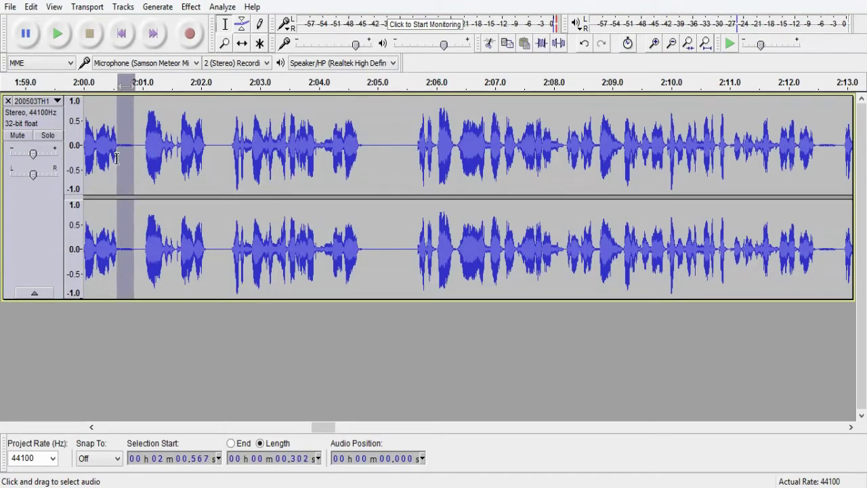
click(191, 7)
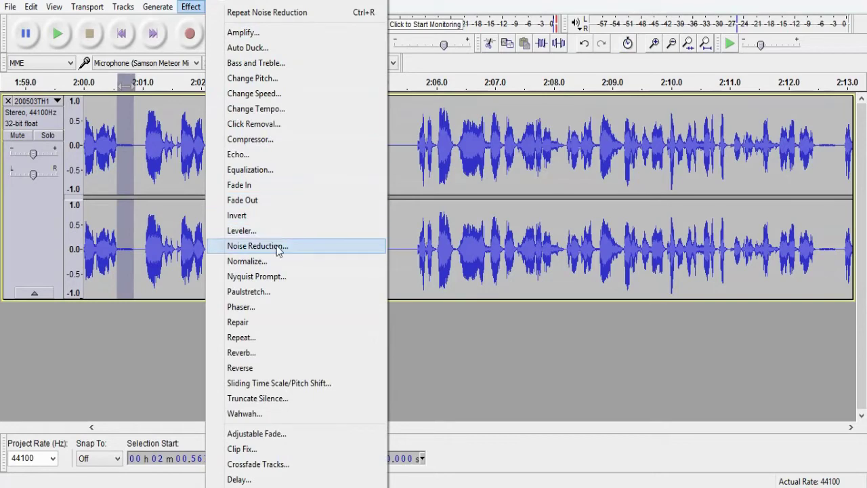
click(278, 248)
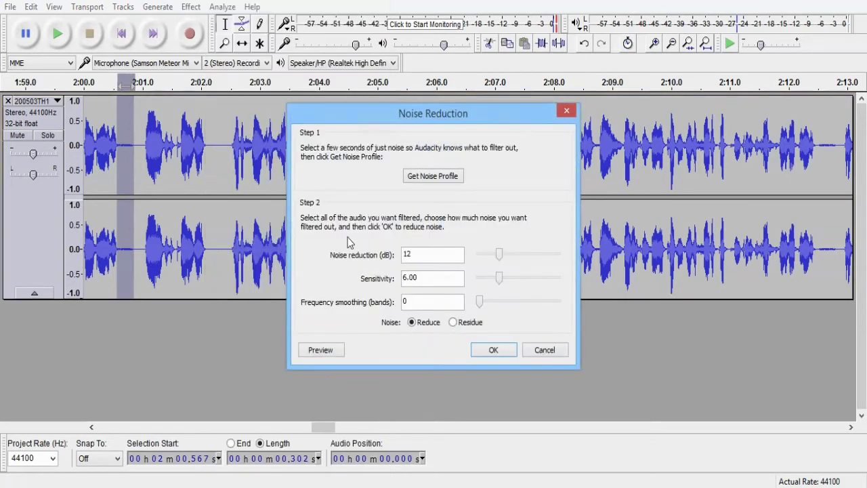
click(429, 178)
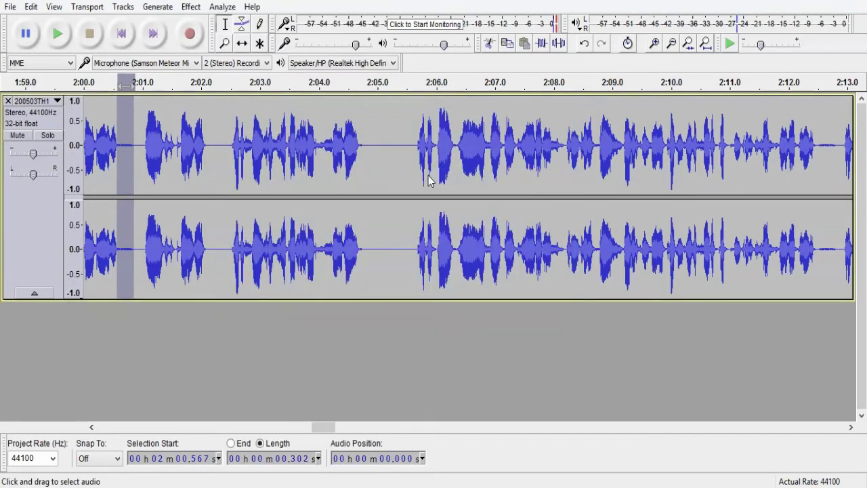
Step: Run another Noise Reduction pass over the whole recording, then clear the selection
key(ctrl+a)
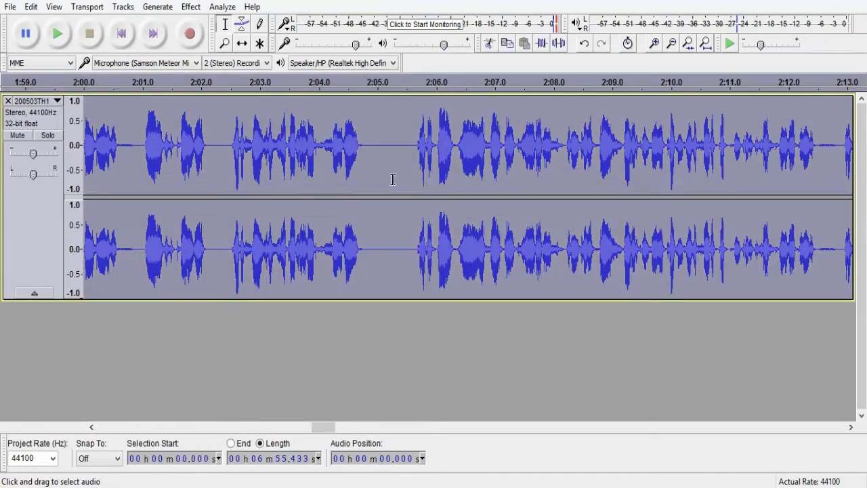
click(191, 7)
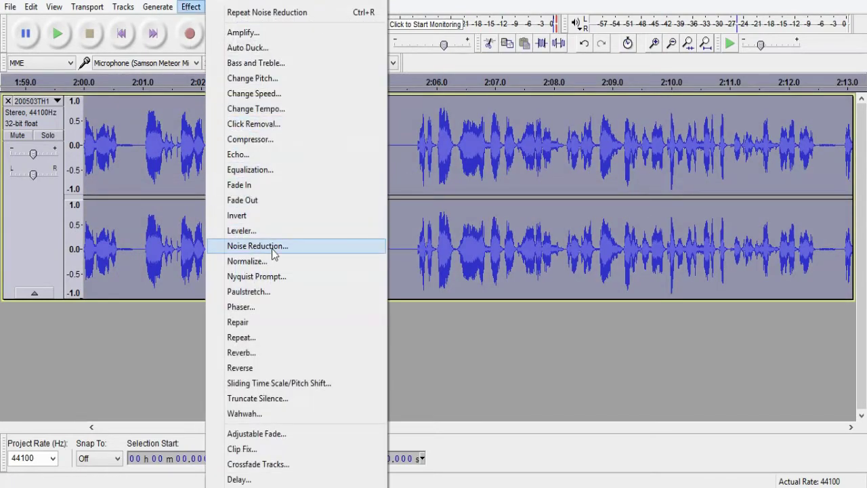
click(277, 250)
click(496, 350)
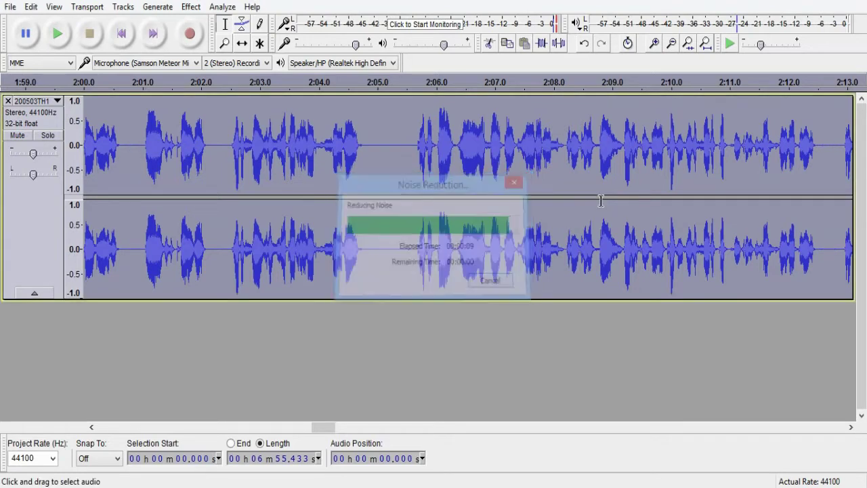
click(229, 191)
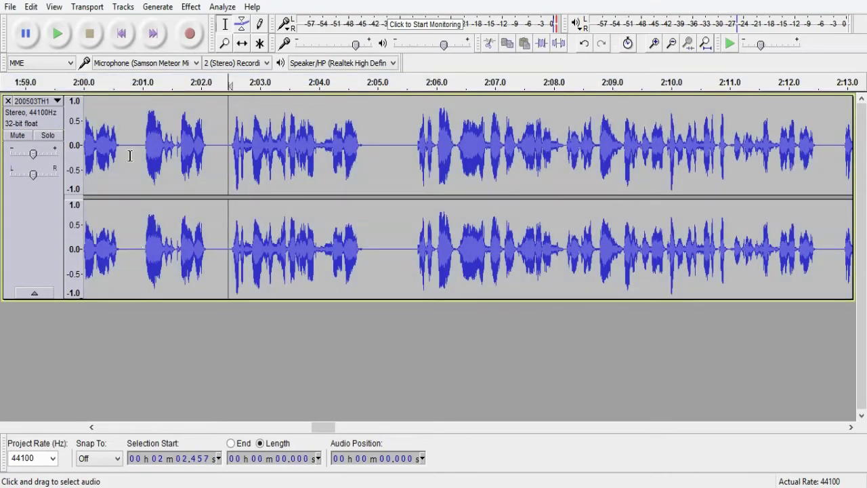
Step: Listen to the cleaned-up breath at 2:00.6 and the pause just after 2:02
drag(118, 145, 138, 145)
click(58, 34)
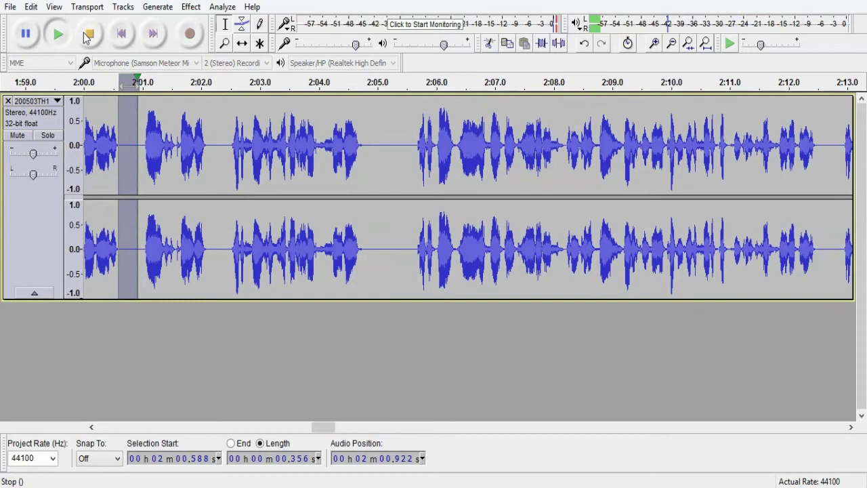
drag(229, 148, 206, 166)
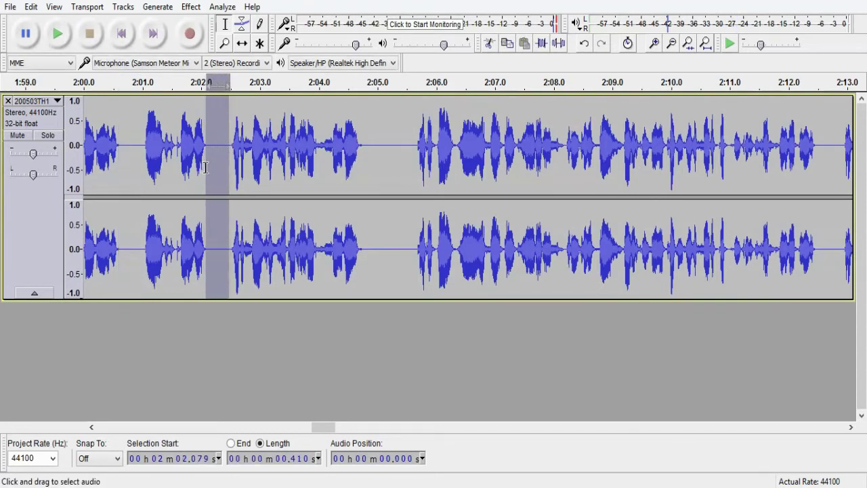
click(58, 36)
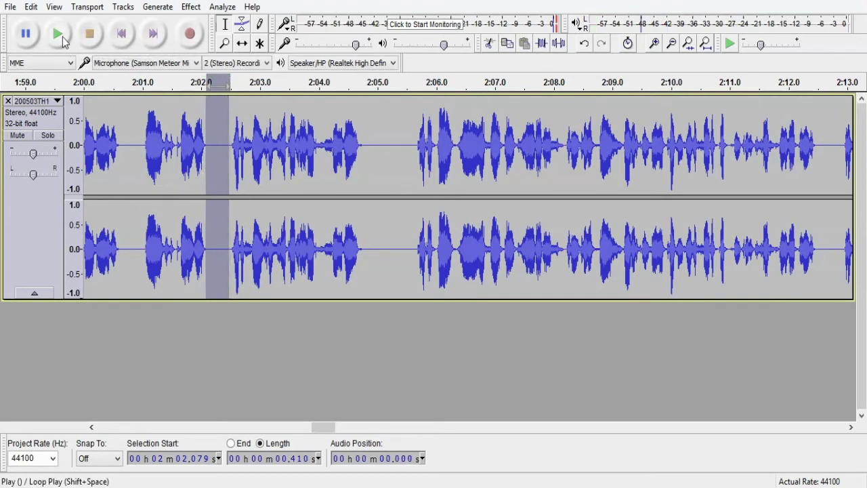
click(59, 40)
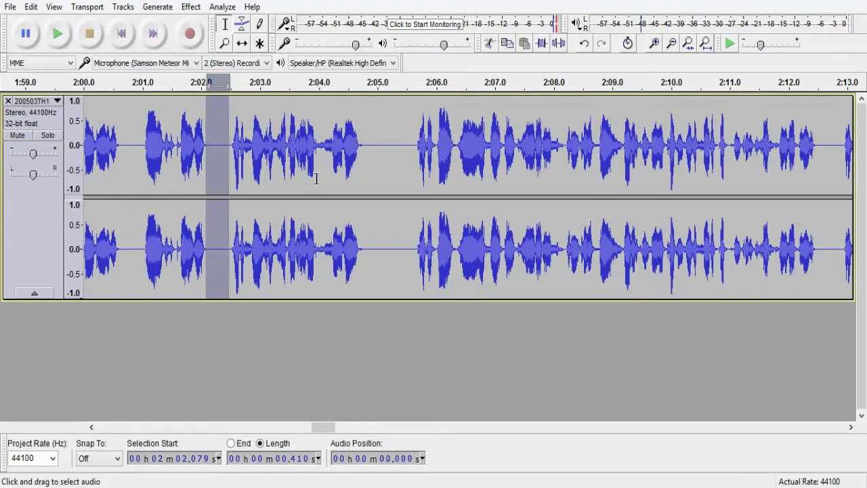
Step: Audition the pauses at 2:04.7 and 2:12.5, then select the 0.4 s gap near 2:12.4
drag(397, 164, 360, 172)
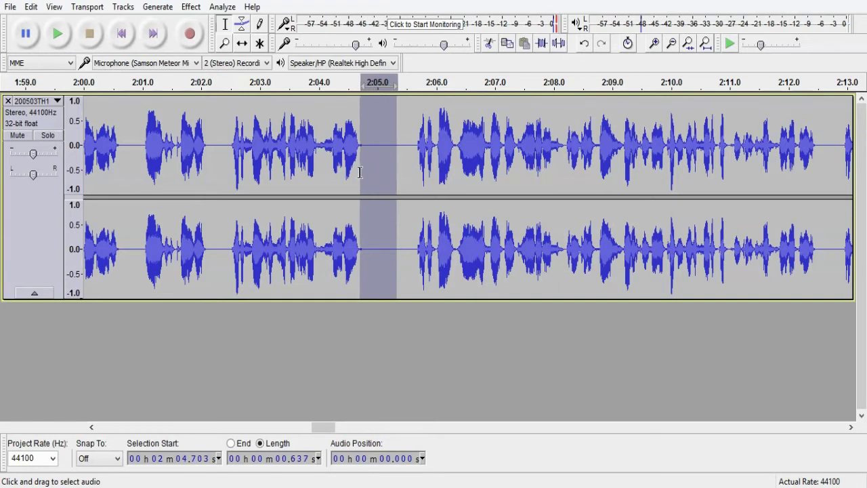
click(58, 35)
drag(839, 154, 816, 163)
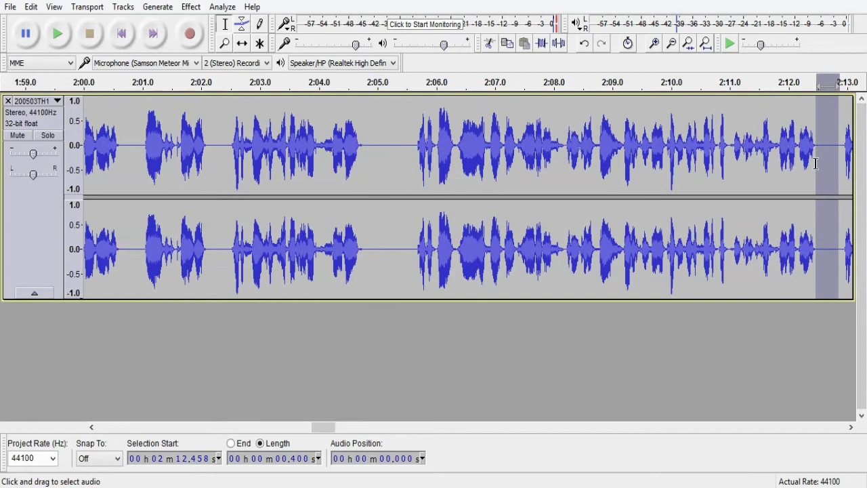
click(57, 34)
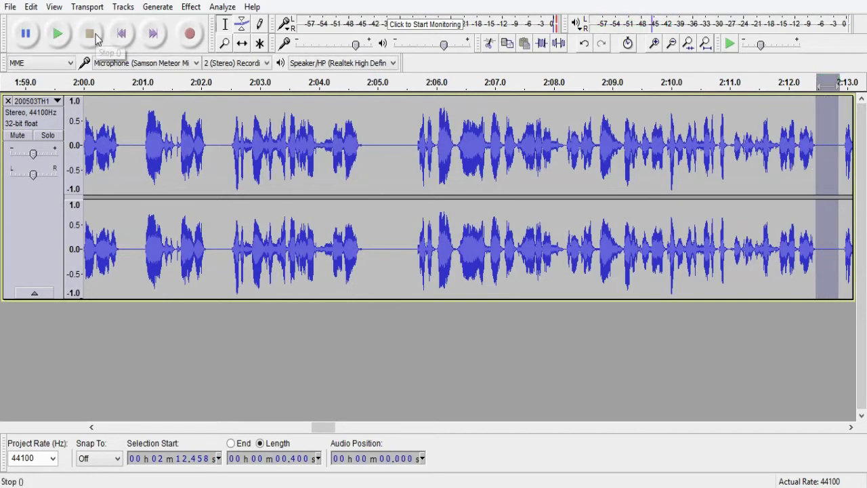
click(603, 136)
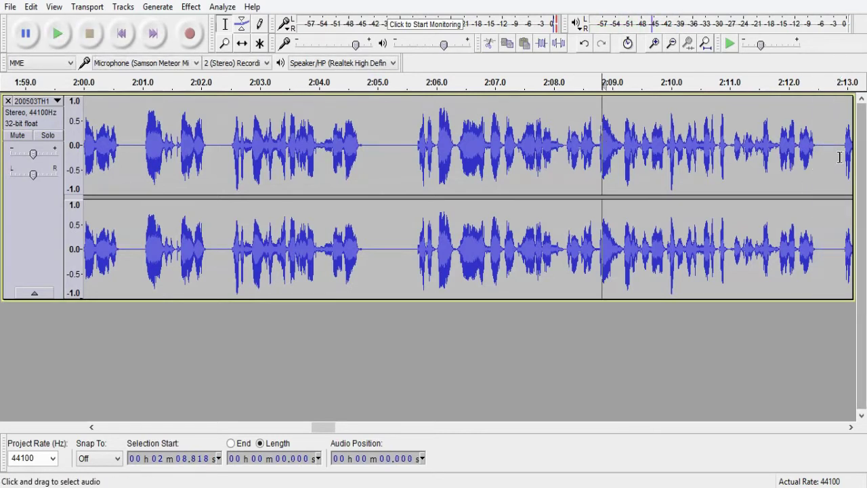
drag(838, 150, 815, 162)
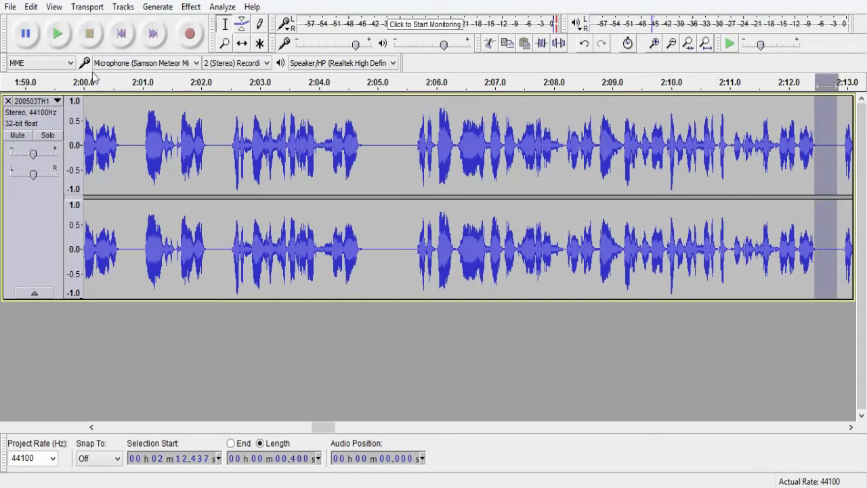
Step: Learn the noise profile from the quiet gap near 2:12.4
click(191, 9)
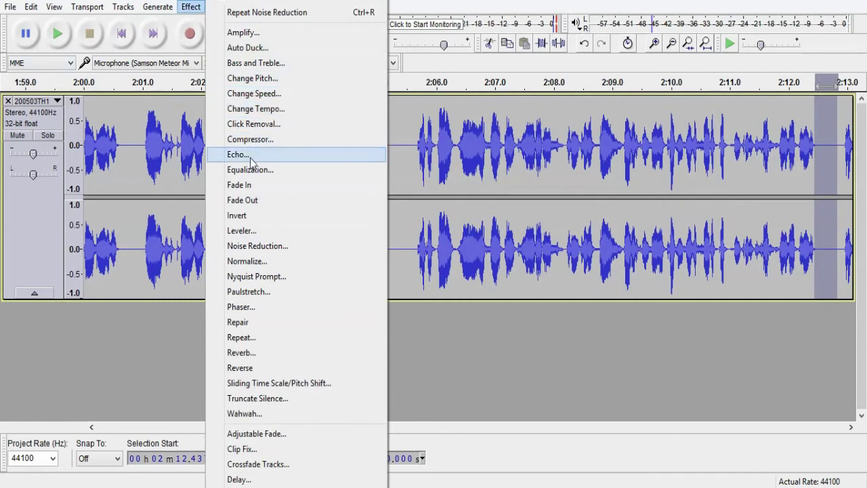
click(284, 247)
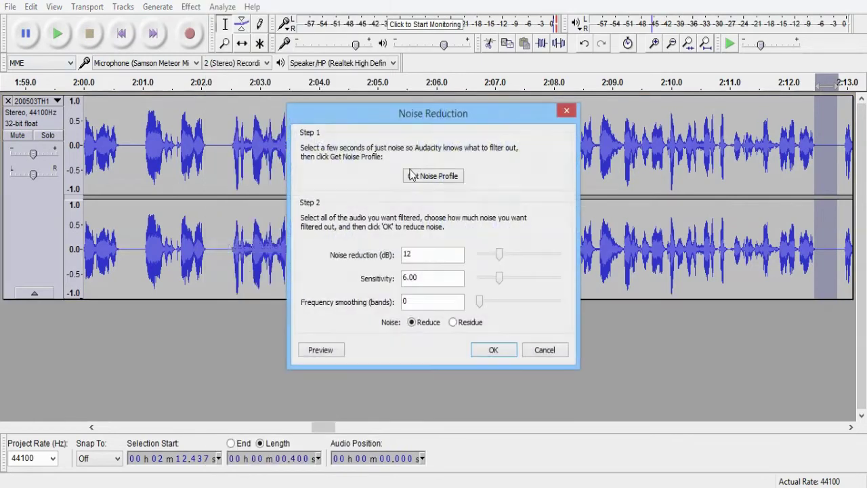
click(448, 178)
click(798, 145)
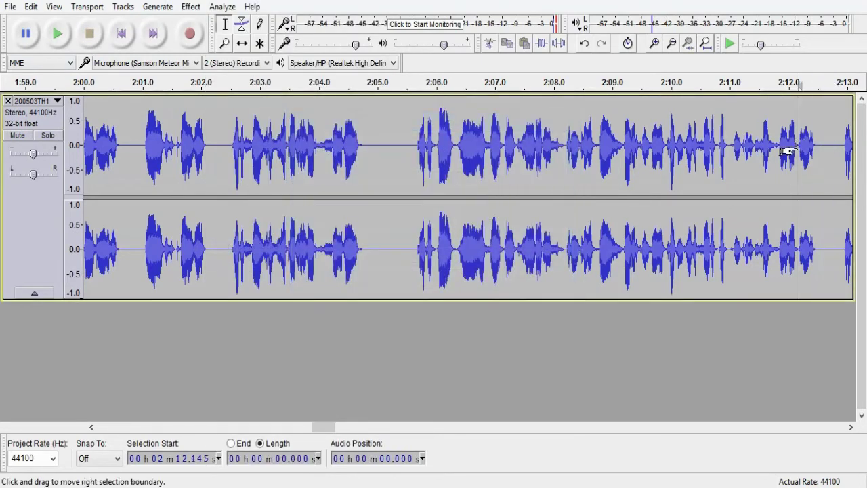
Step: Apply 12 dB Noise Reduction across the entire recording
key(ctrl+a)
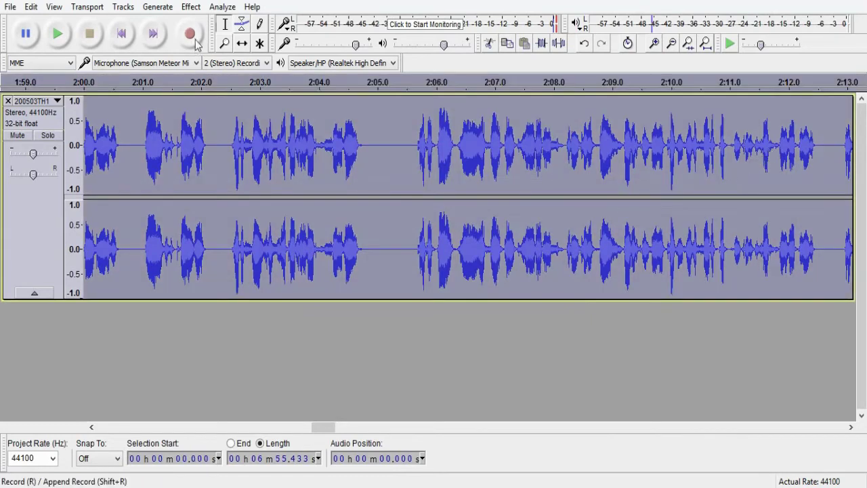
click(191, 8)
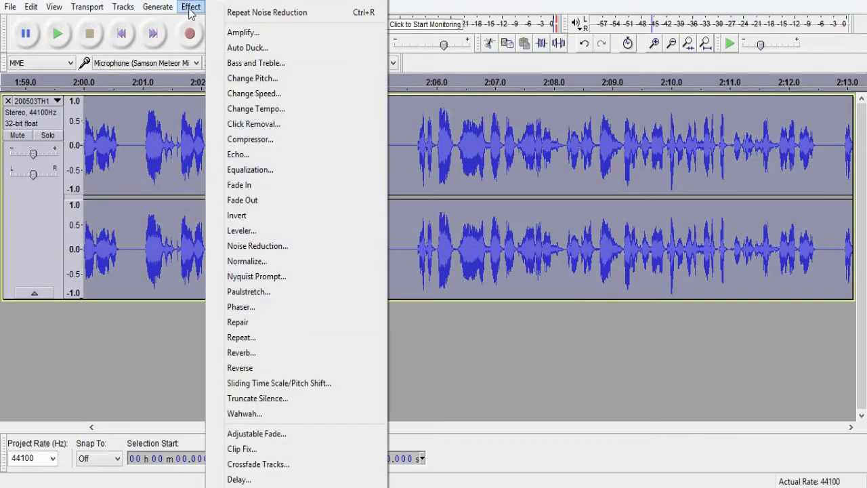
click(264, 246)
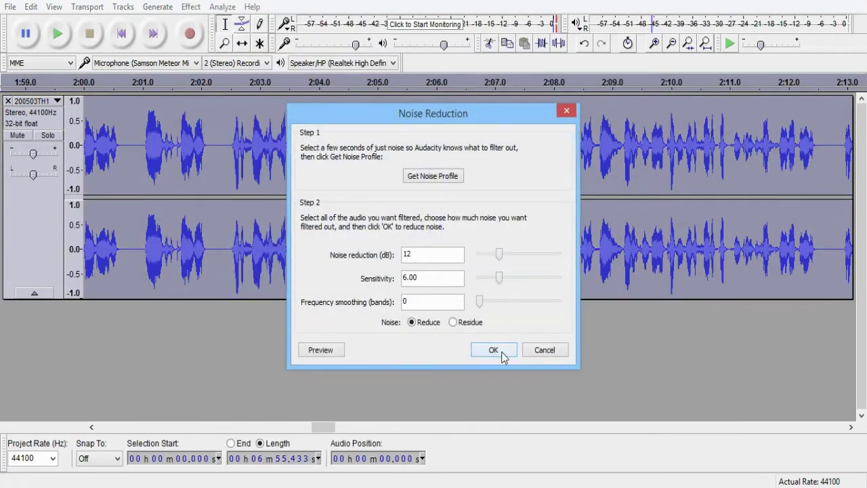
click(493, 349)
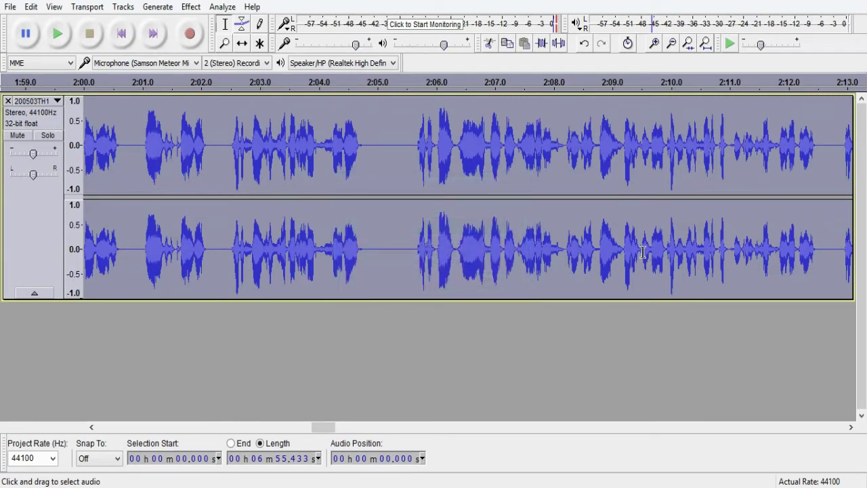
Step: Apply the Bass Boost equalization curve, lifting lows below 100 Hz, to the entire recording
click(192, 7)
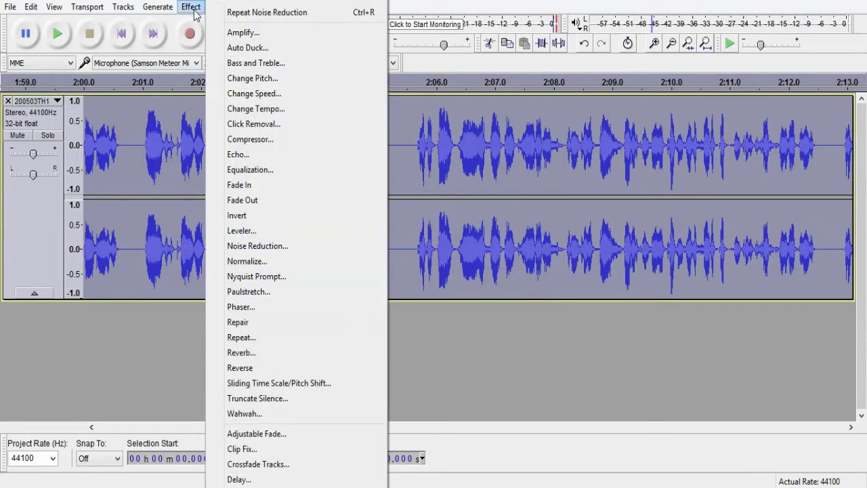
click(271, 170)
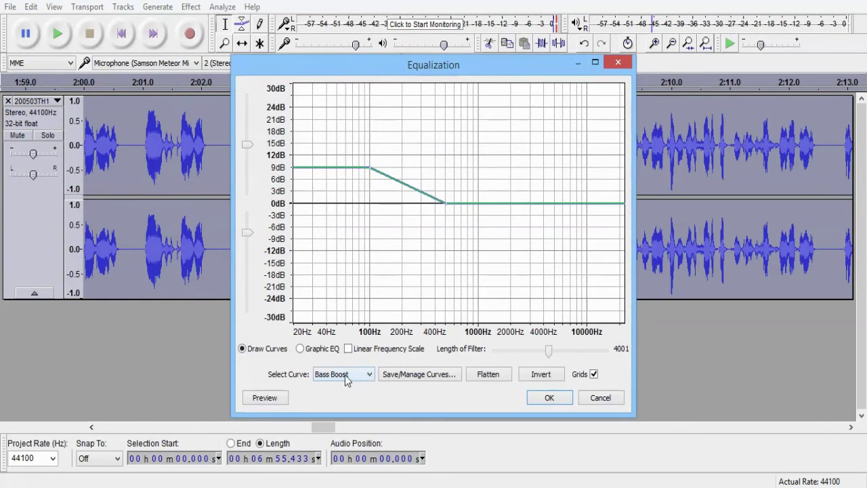
click(369, 375)
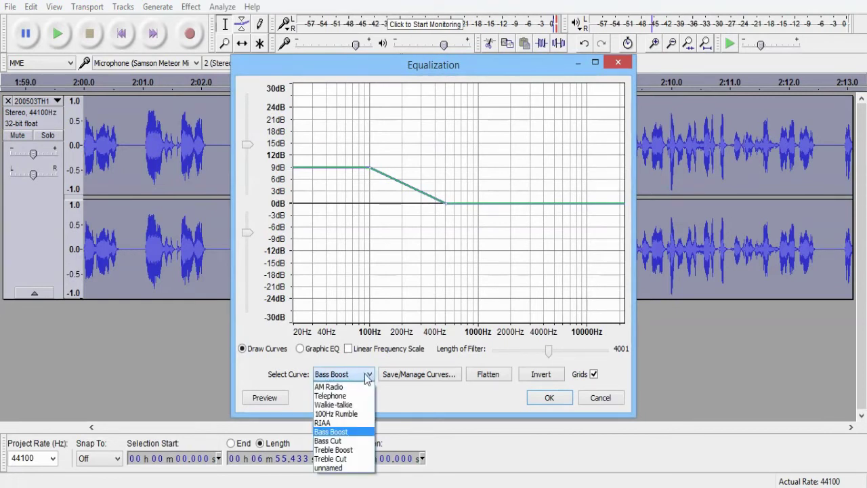
click(345, 432)
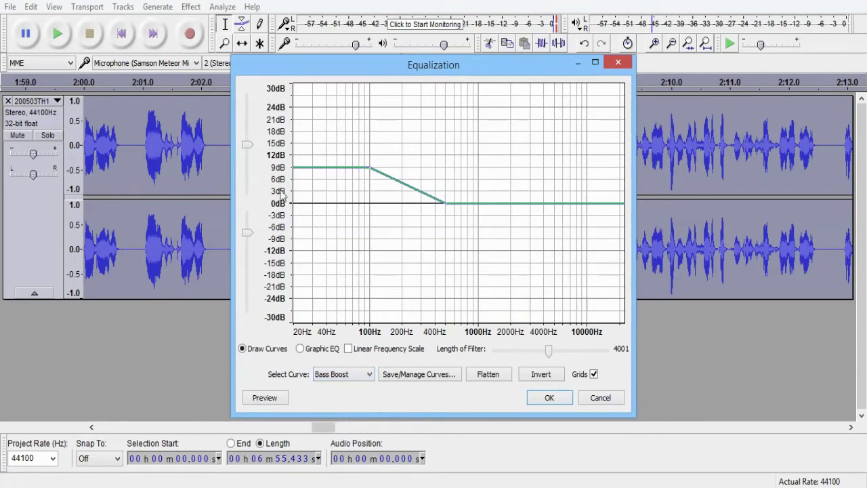
click(550, 398)
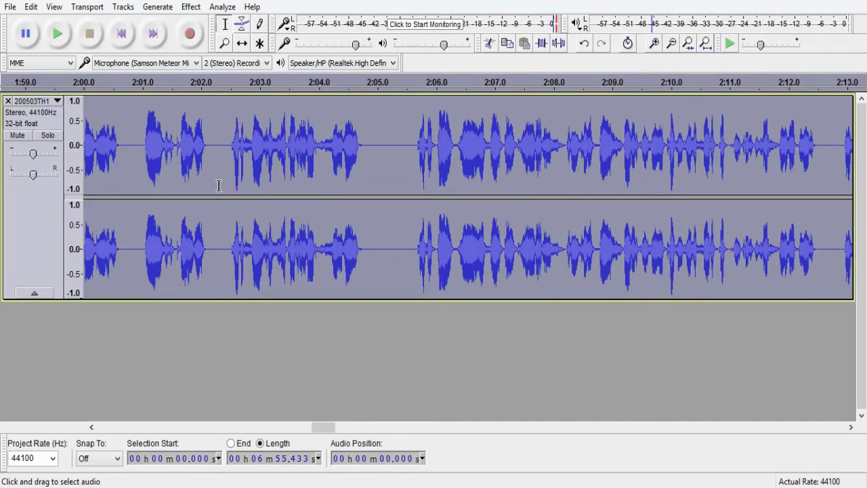
Step: Normalize the whole recording to -1.0 dB peak amplitude with DC offset removed
click(191, 6)
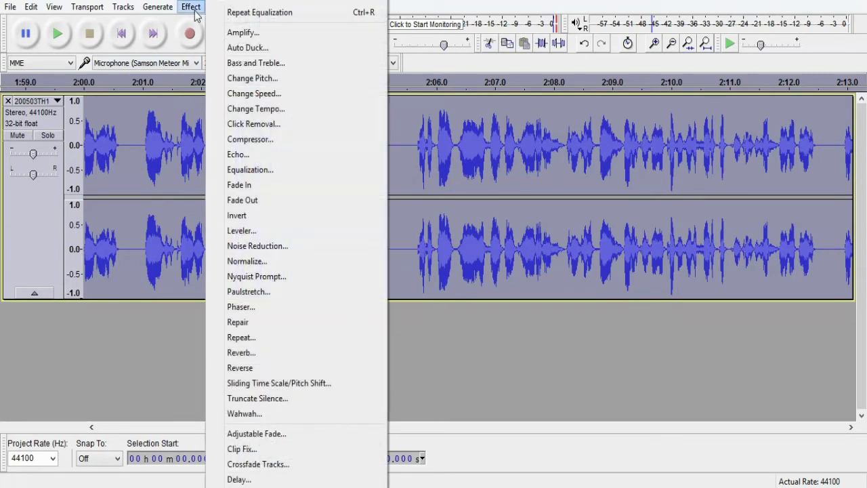
click(289, 261)
click(437, 270)
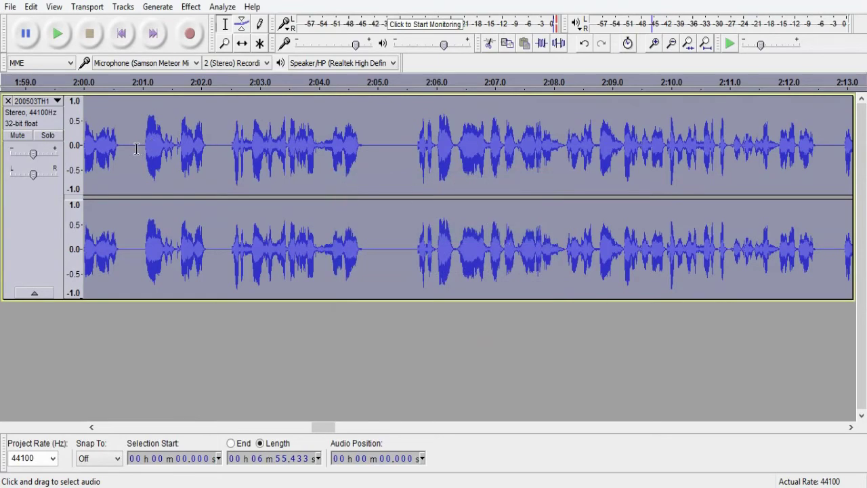
Step: Select and play the former breath gaps near 2:00.6, 2:02.1, 2:04.7 and 2:12.5
drag(138, 149, 119, 166)
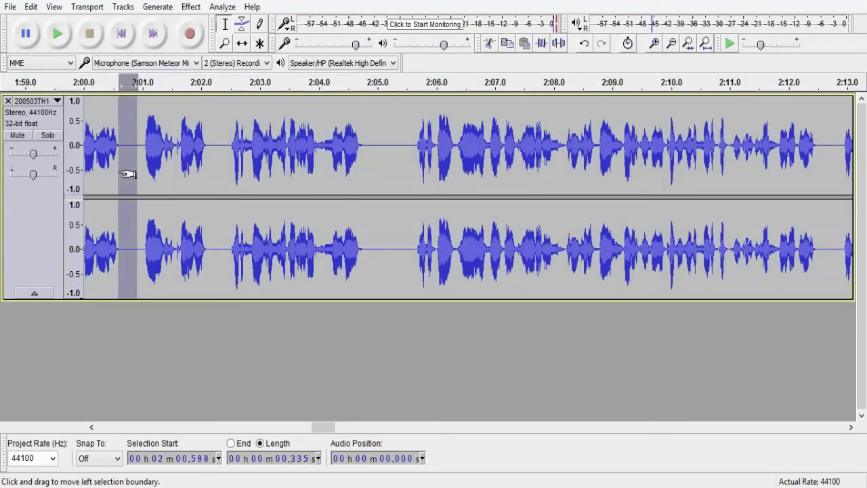
click(58, 31)
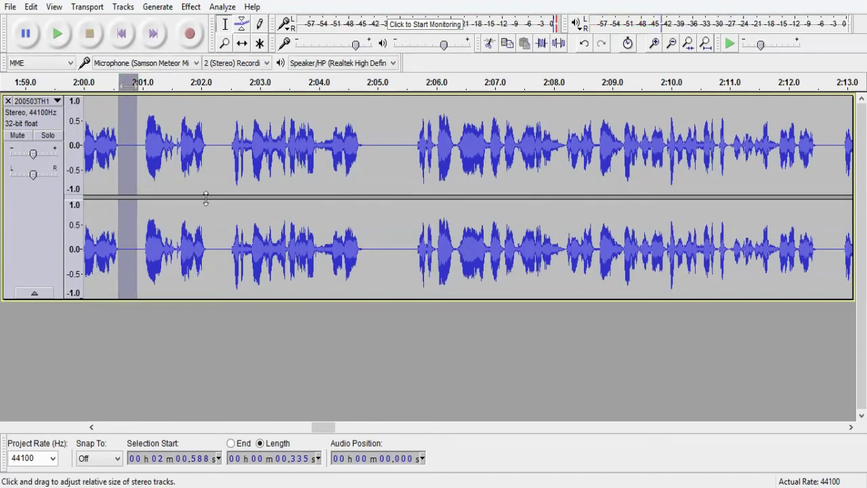
drag(226, 146, 205, 163)
click(58, 33)
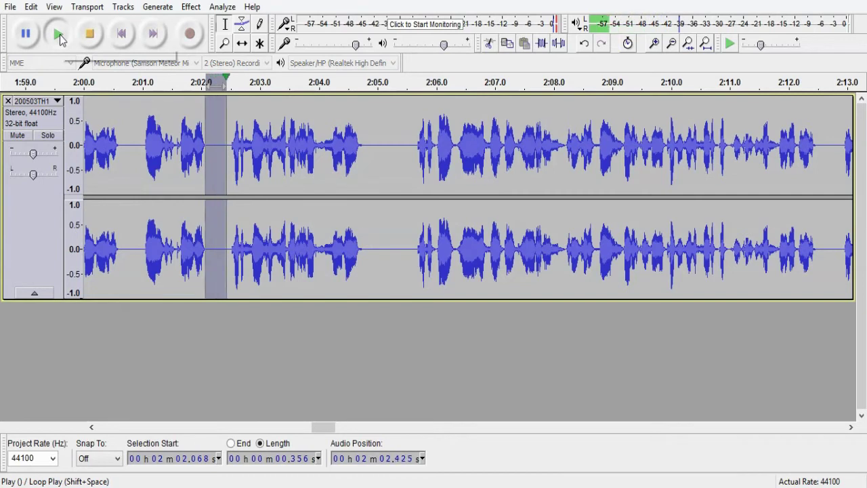
drag(393, 154, 360, 170)
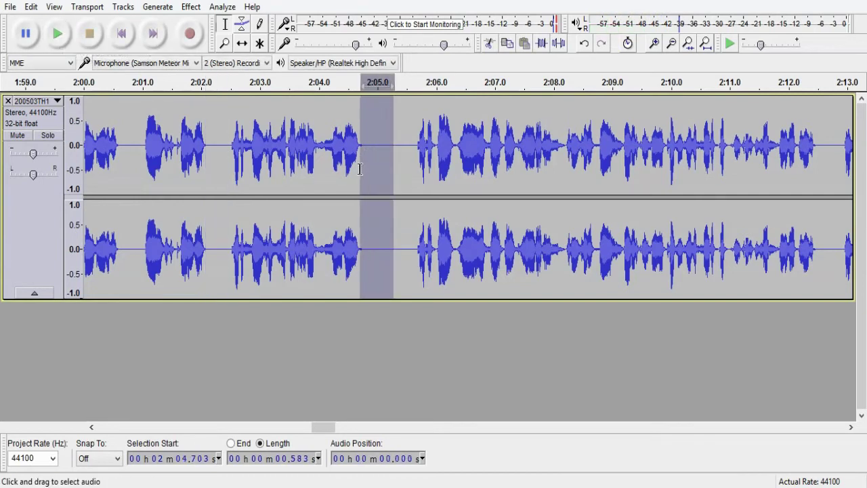
click(65, 37)
drag(840, 147, 814, 163)
click(779, 157)
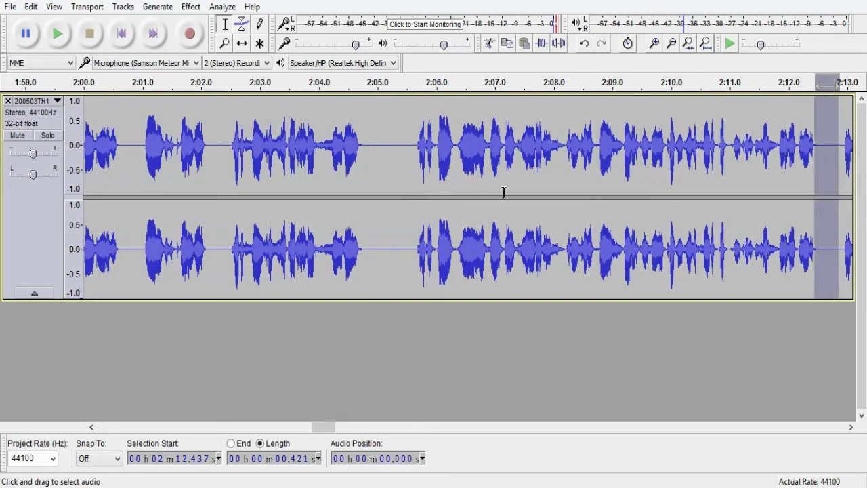
click(58, 38)
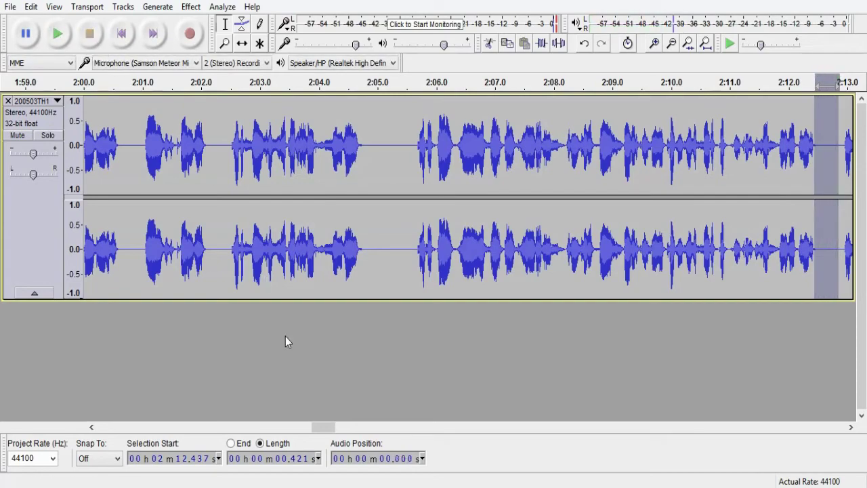
drag(320, 428, 827, 443)
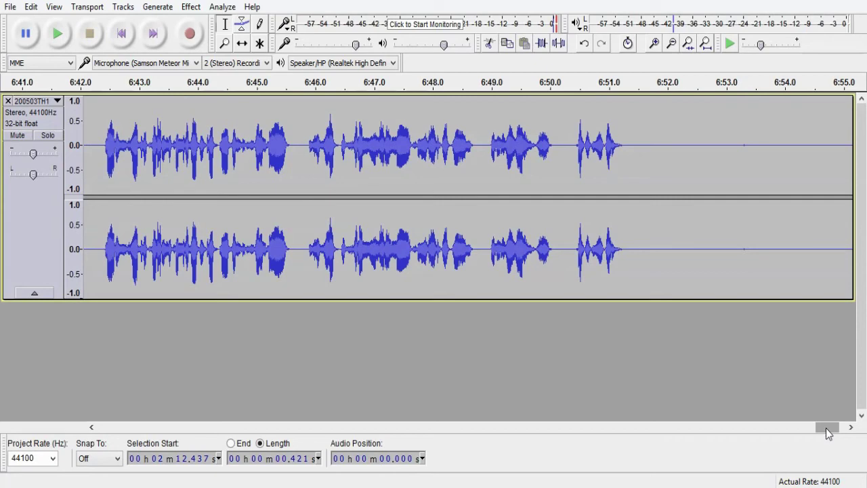
drag(826, 428, 326, 445)
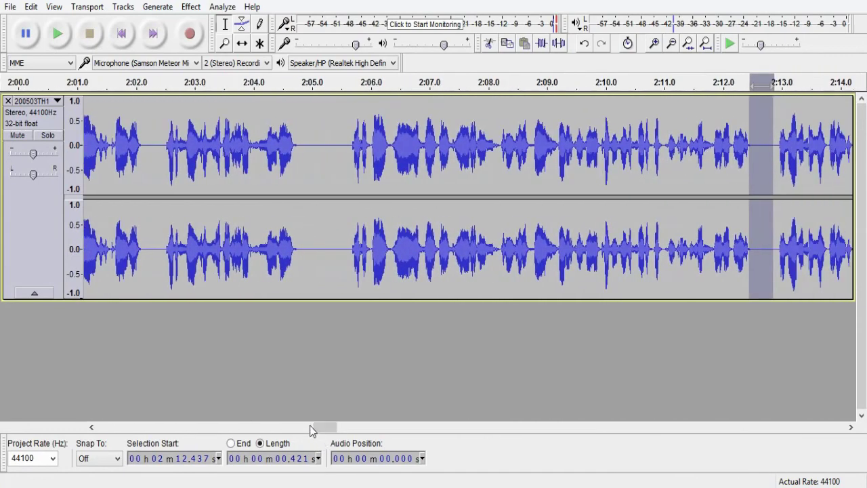